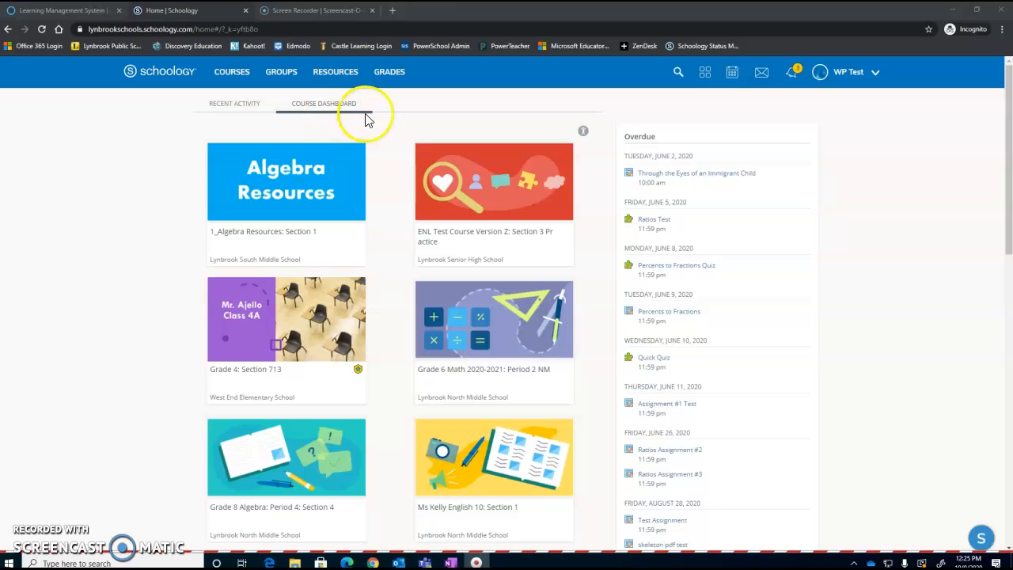
# Step: Open the full calendar from the Upcoming section of the home page and check which courses today's items belong to
pyautogui.scroll(-1, 699, 153)
pyautogui.scroll(1, 701, 158)
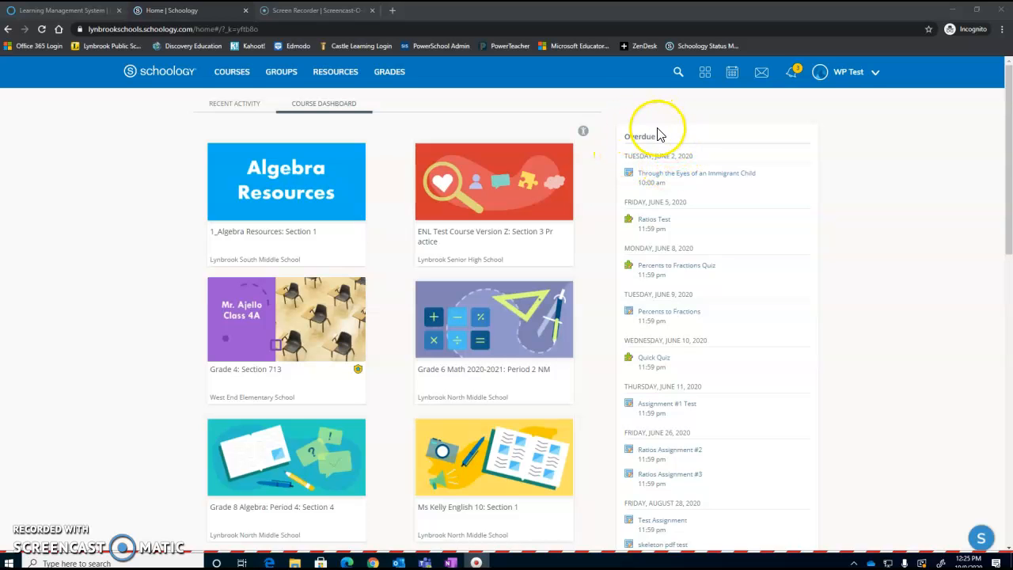
pyautogui.scroll(-2, 665, 141)
pyautogui.scroll(-9, 670, 147)
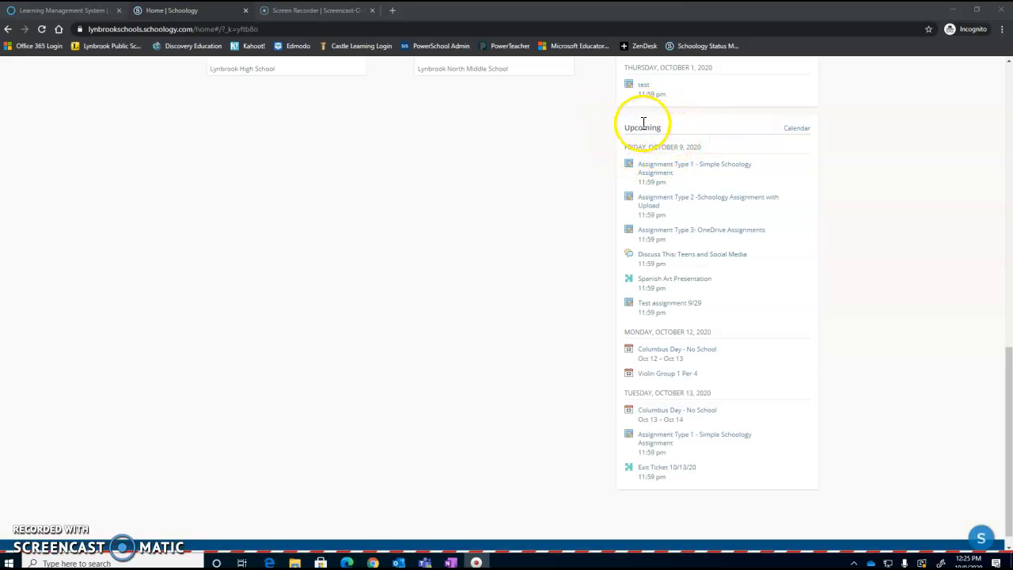
pyautogui.click(800, 133)
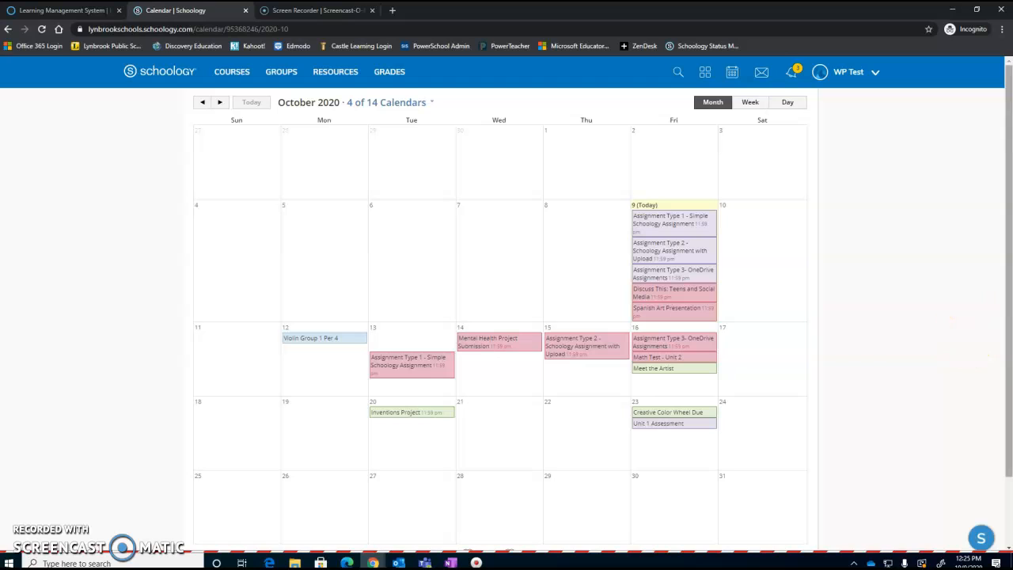
pyautogui.click(735, 79)
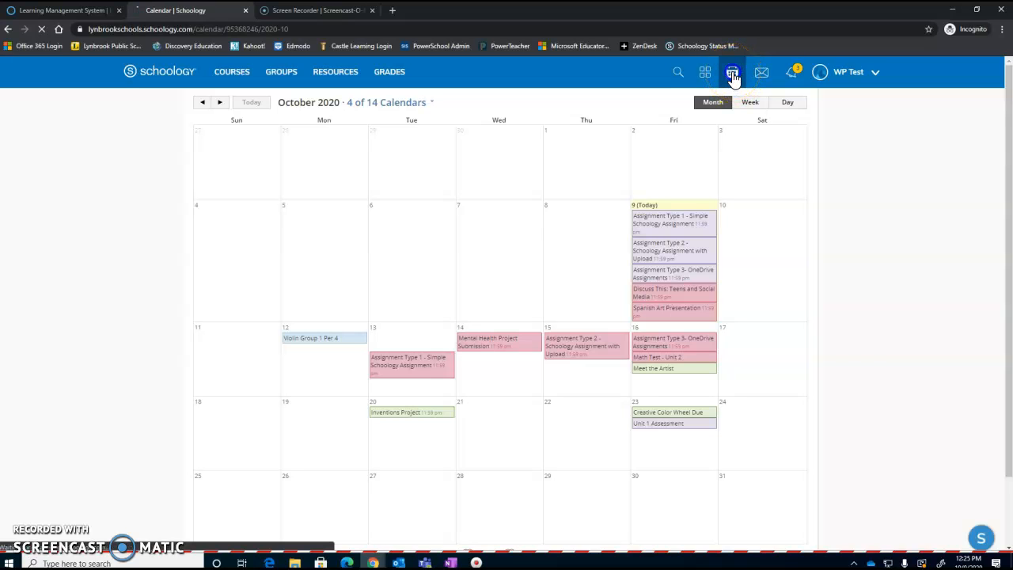
pyautogui.click(735, 73)
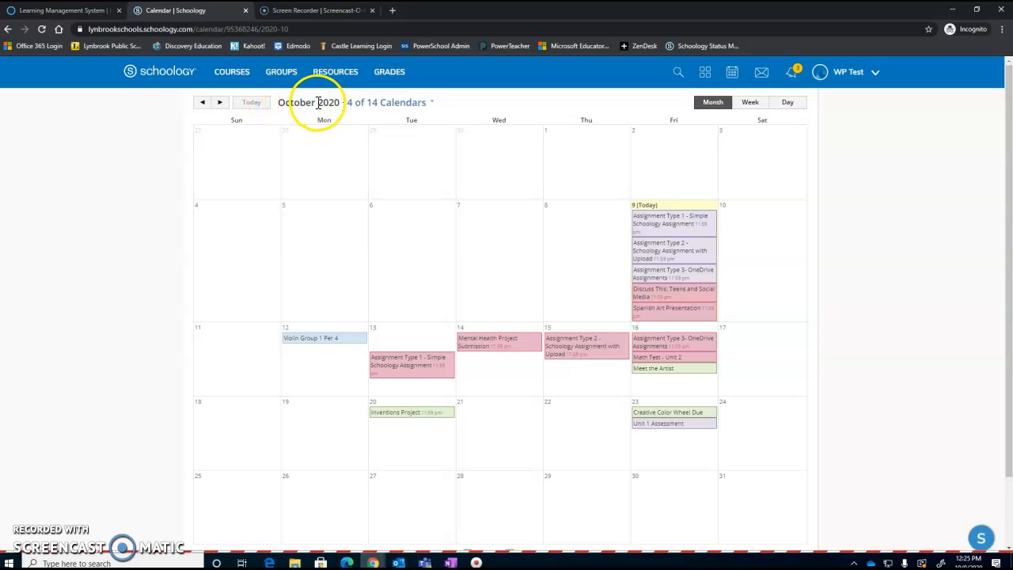
pyautogui.moveTo(663, 227)
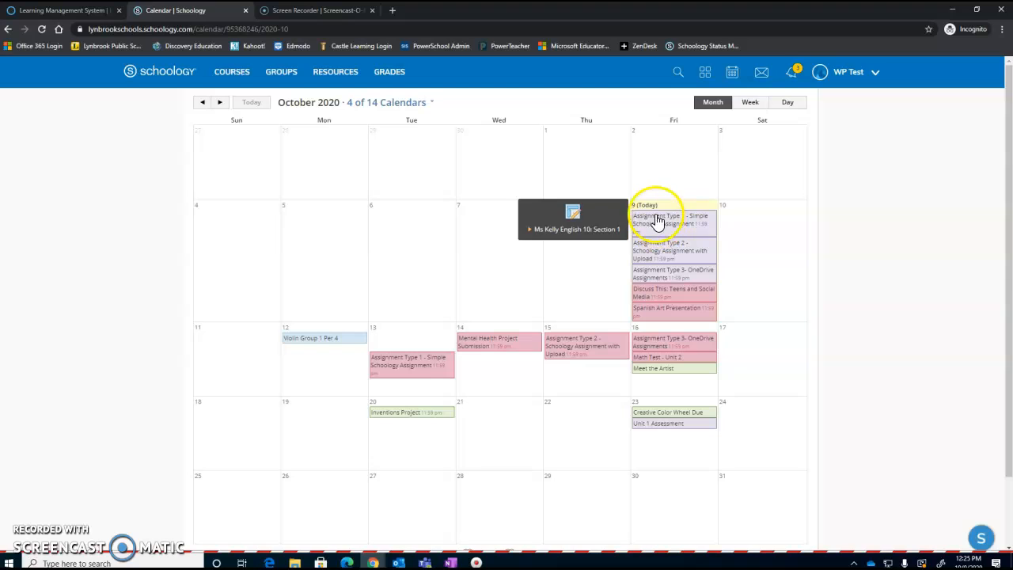
pyautogui.moveTo(663, 255)
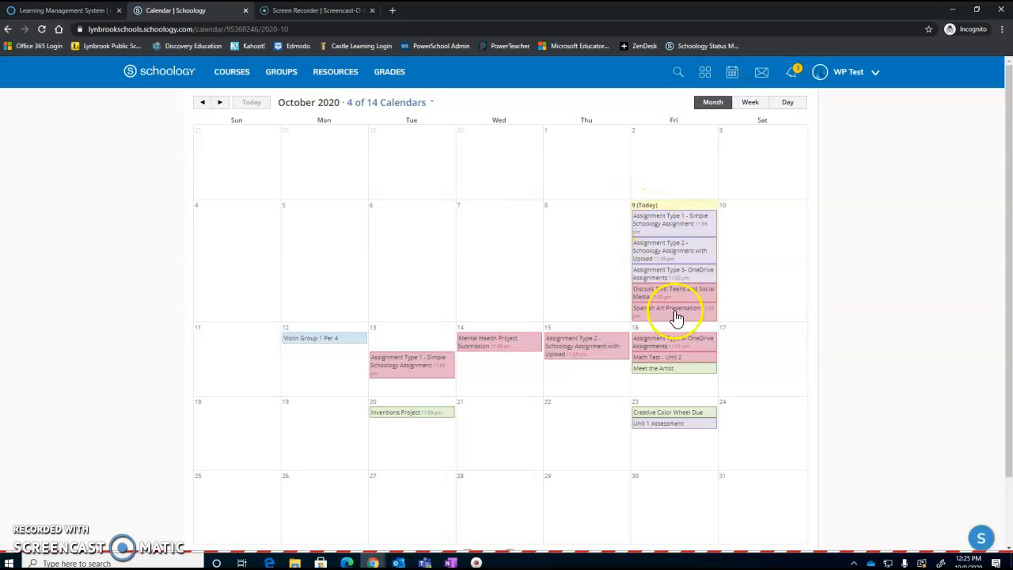
pyautogui.moveTo(671, 298)
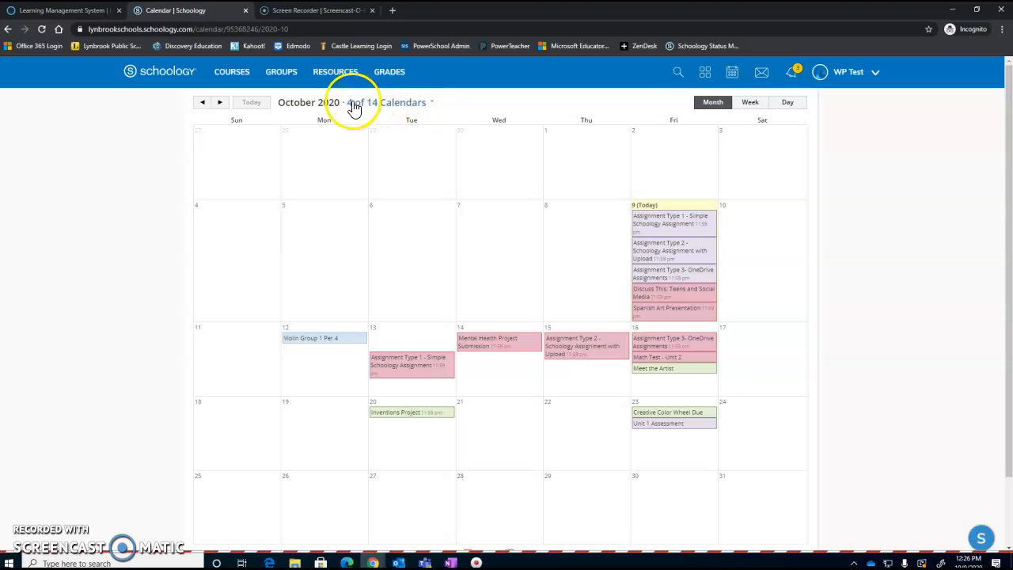
# Step: Try hiding the Studio Art and English 10 calendars in the calendar filter, and show them again
pyautogui.click(432, 104)
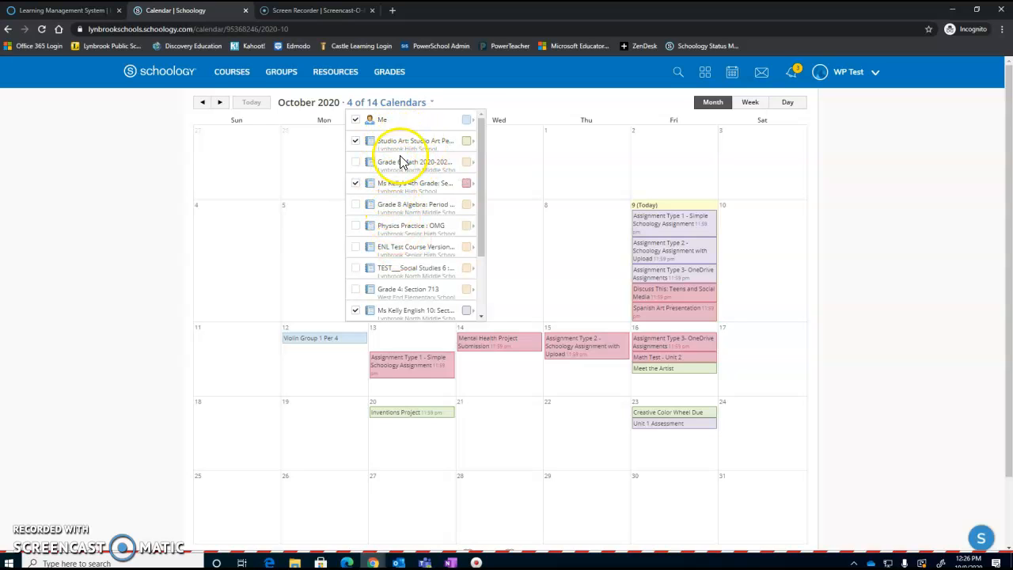
pyautogui.click(355, 142)
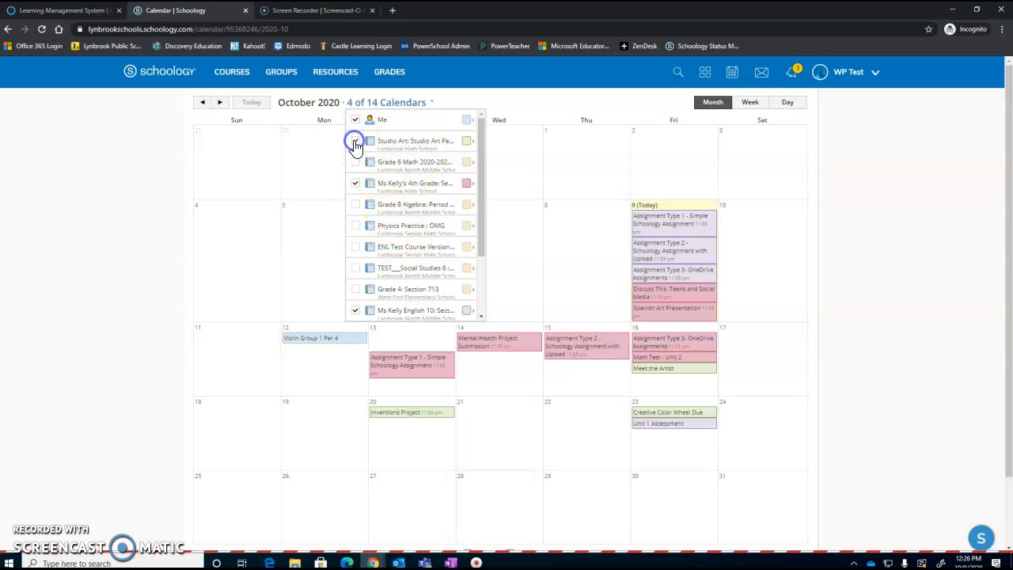
pyautogui.click(356, 142)
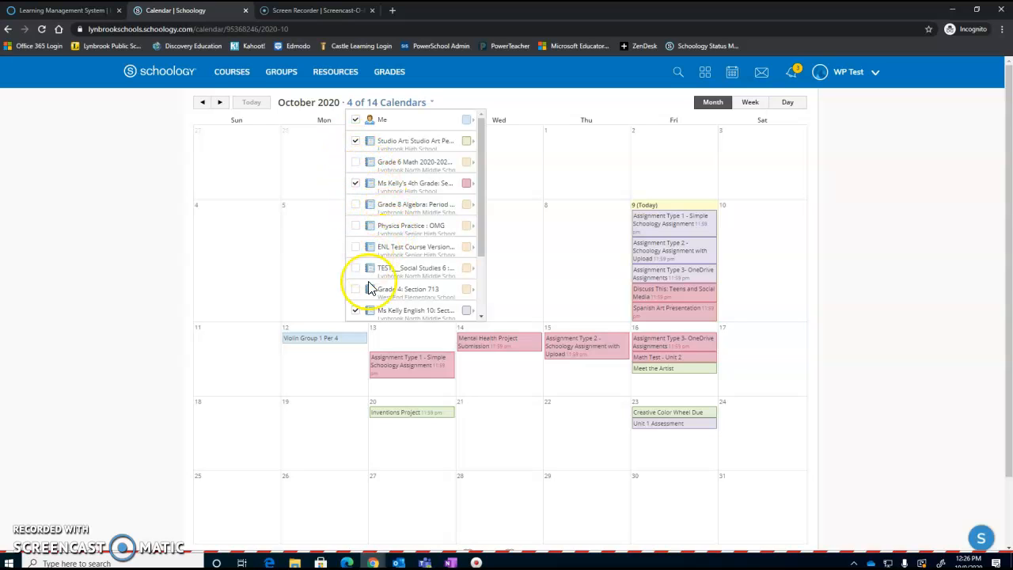
pyautogui.click(356, 311)
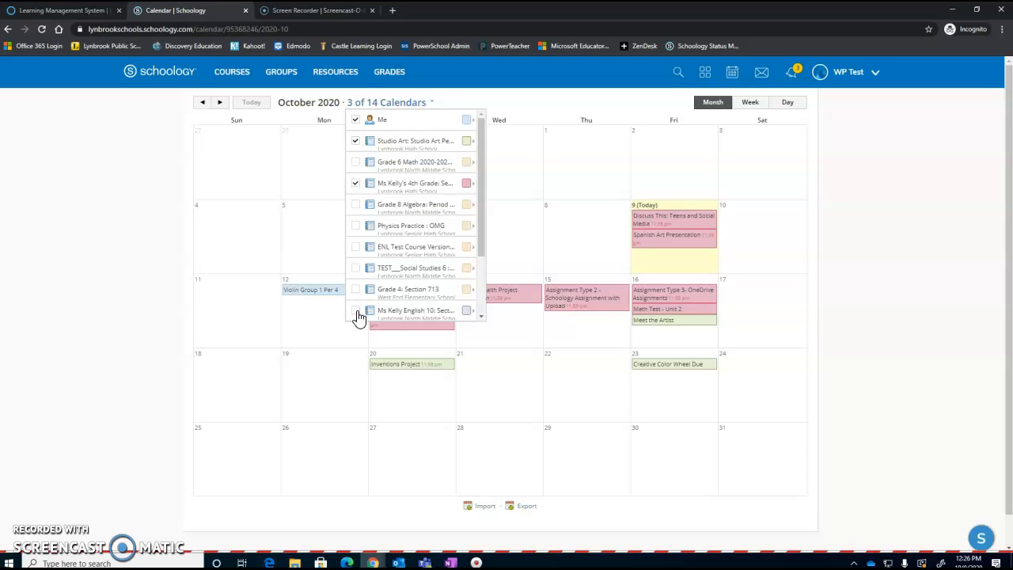
pyautogui.click(357, 311)
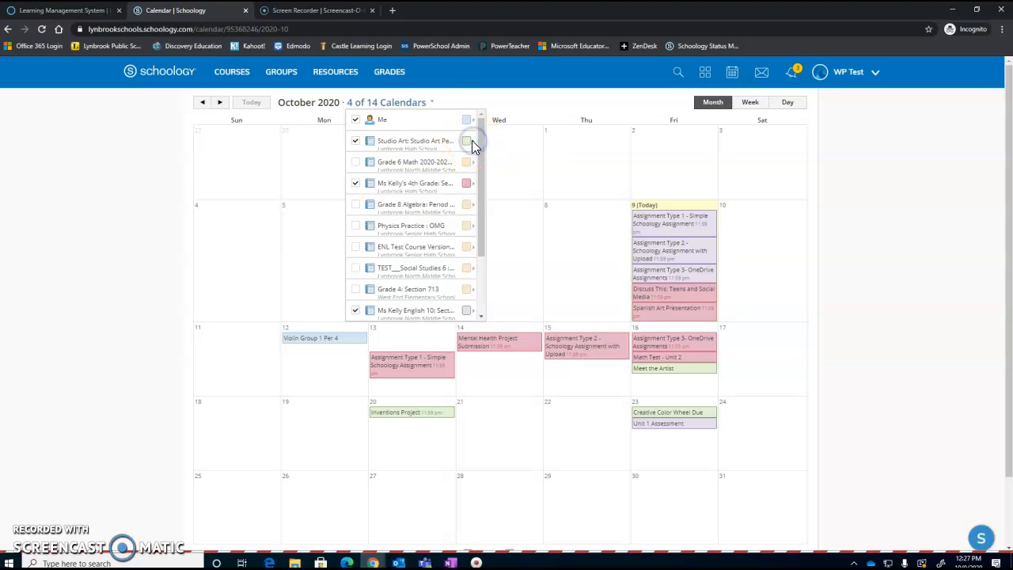
# Step: Recolour the Studio Art calendar mint green, and filter the month view to show only the personal "Me" calendar
pyautogui.click(470, 143)
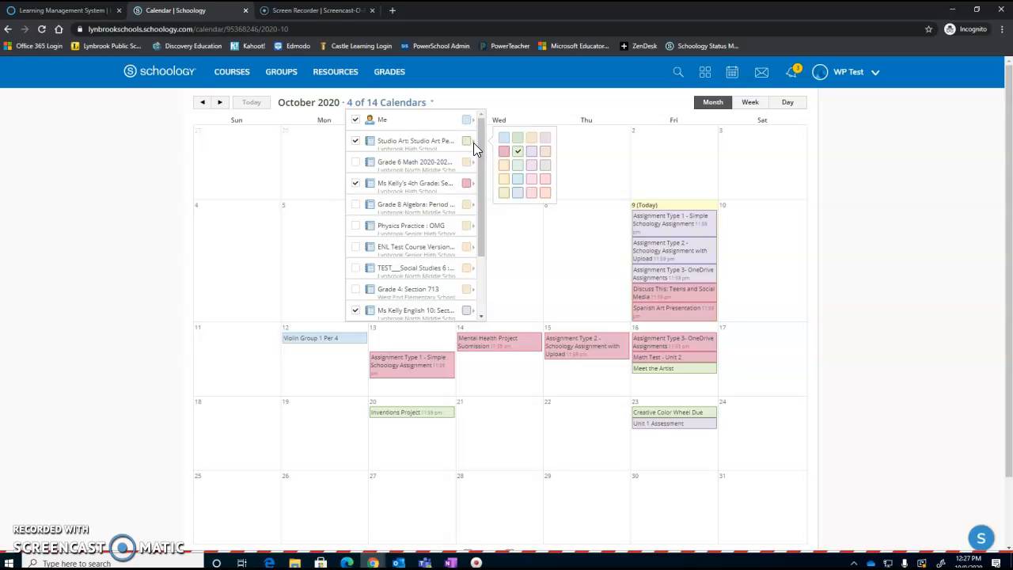
pyautogui.click(518, 167)
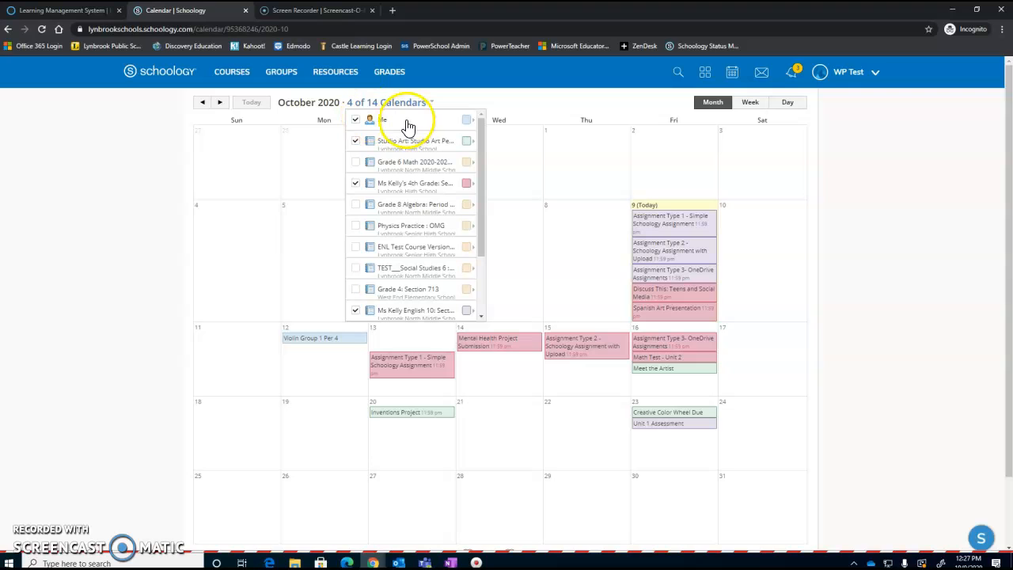
pyautogui.click(354, 142)
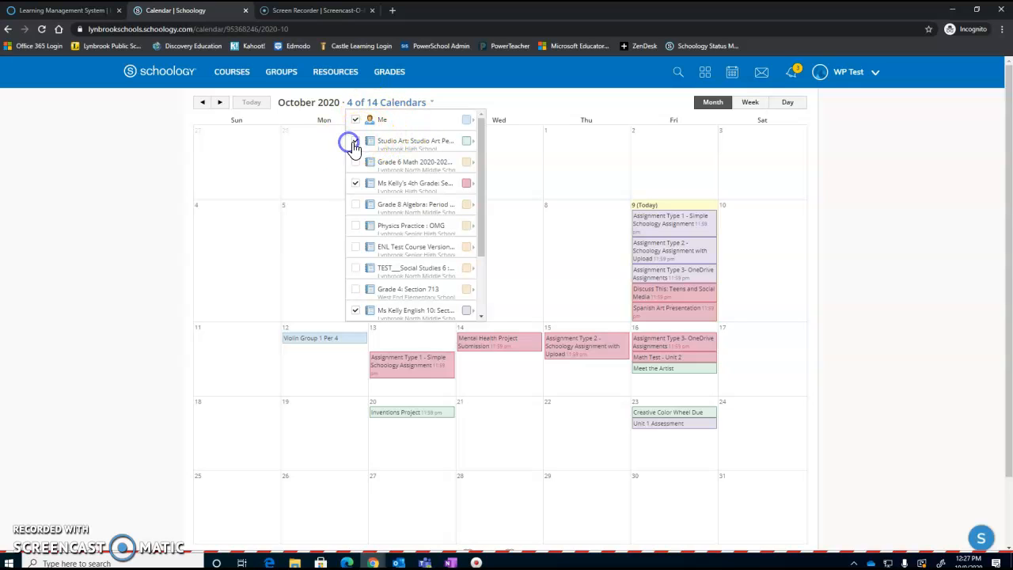
pyautogui.click(356, 184)
pyautogui.click(356, 310)
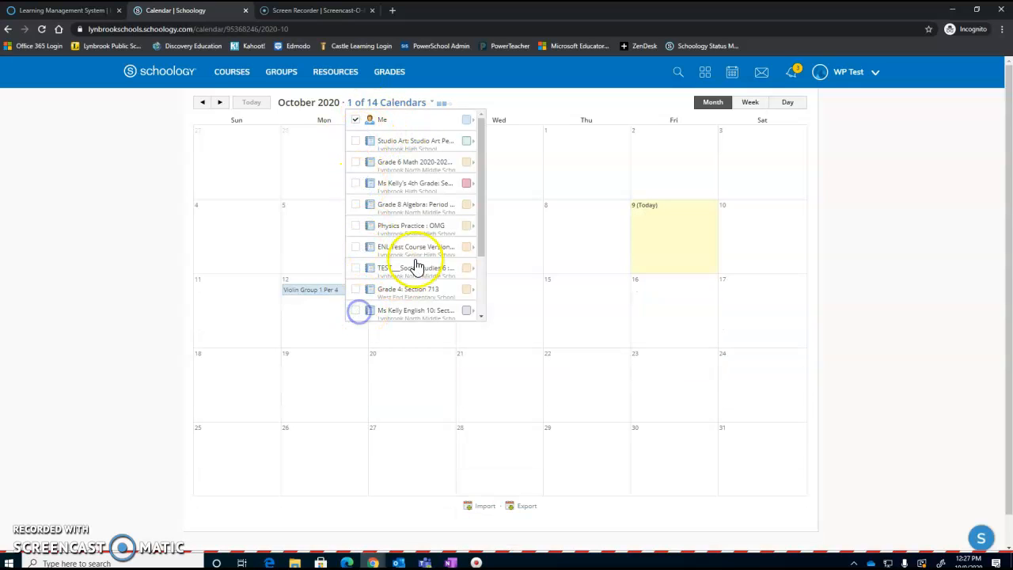
pyautogui.click(402, 127)
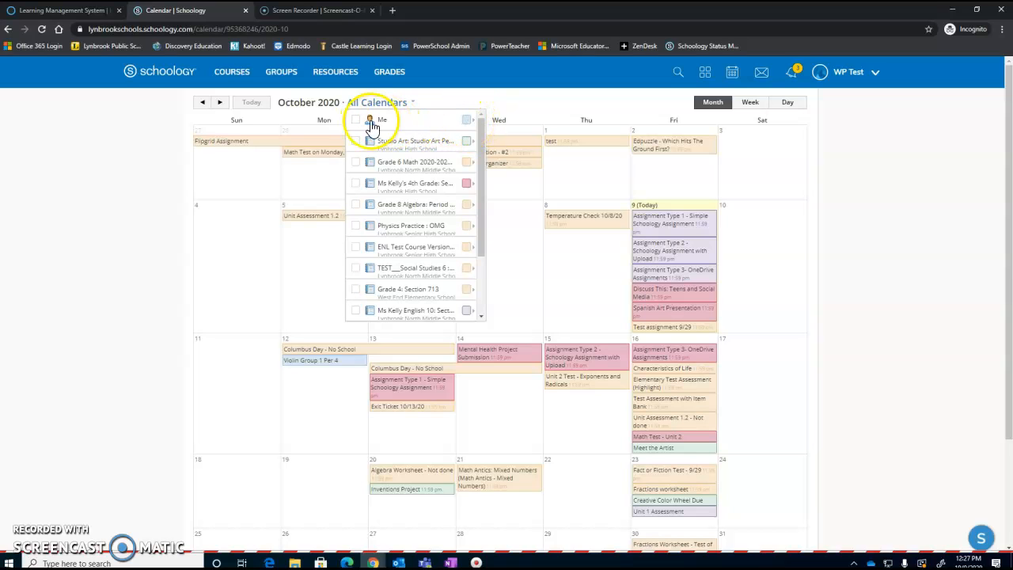
pyautogui.click(356, 121)
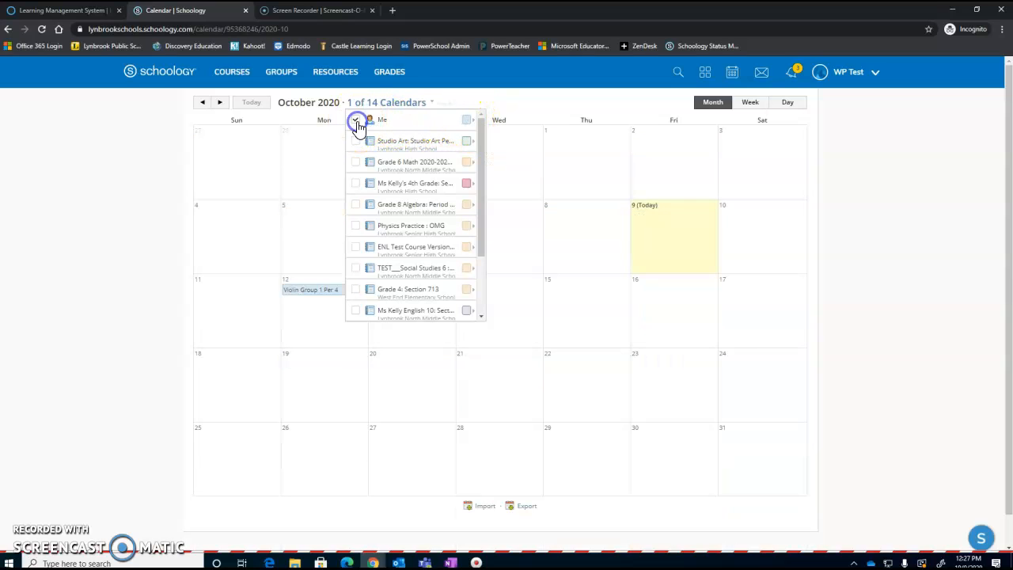
pyautogui.click(135, 298)
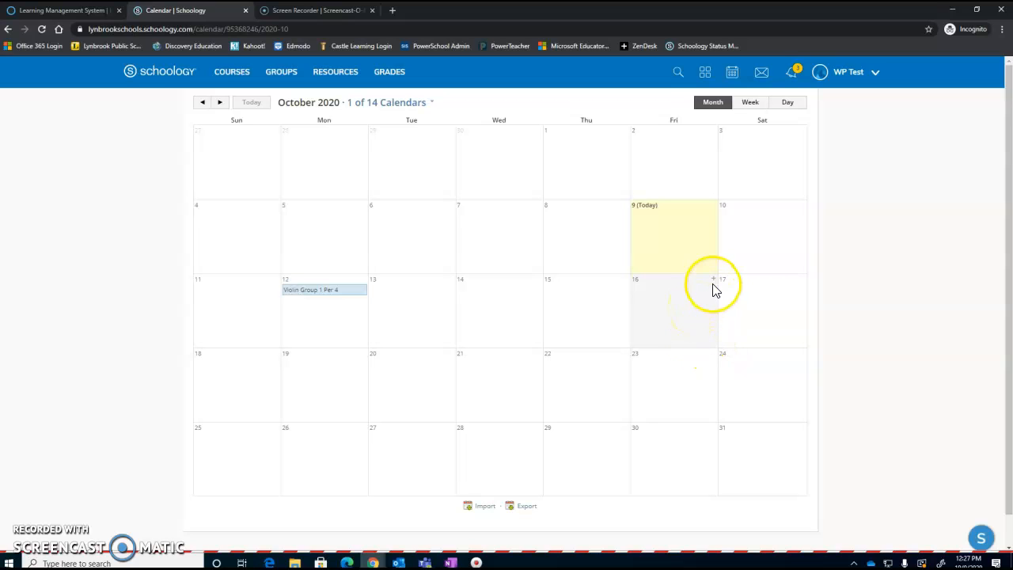
# Step: Create a personal event titled "Finish art assignment" on October 17, 2020
pyautogui.click(804, 283)
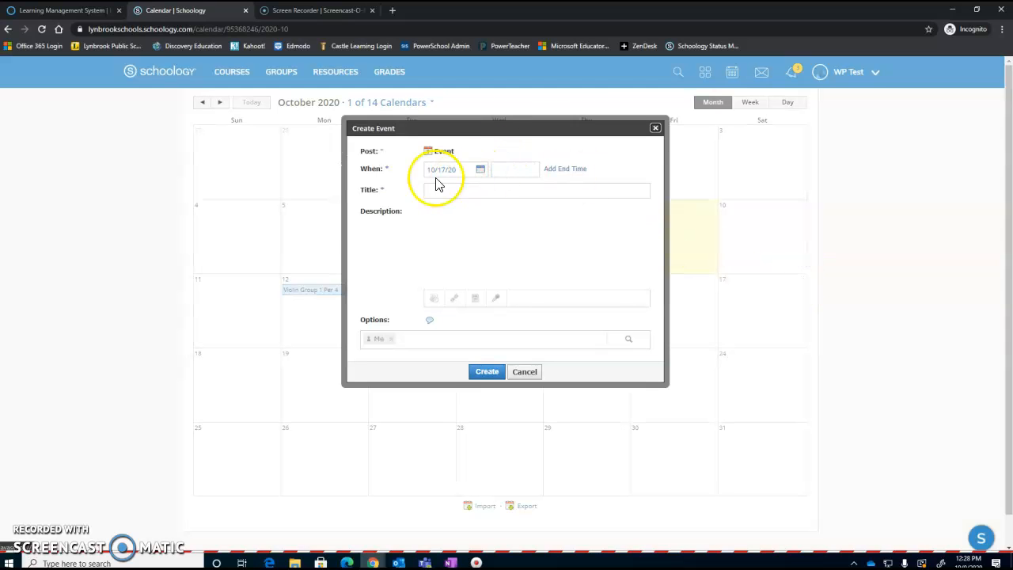
pyautogui.click(439, 190)
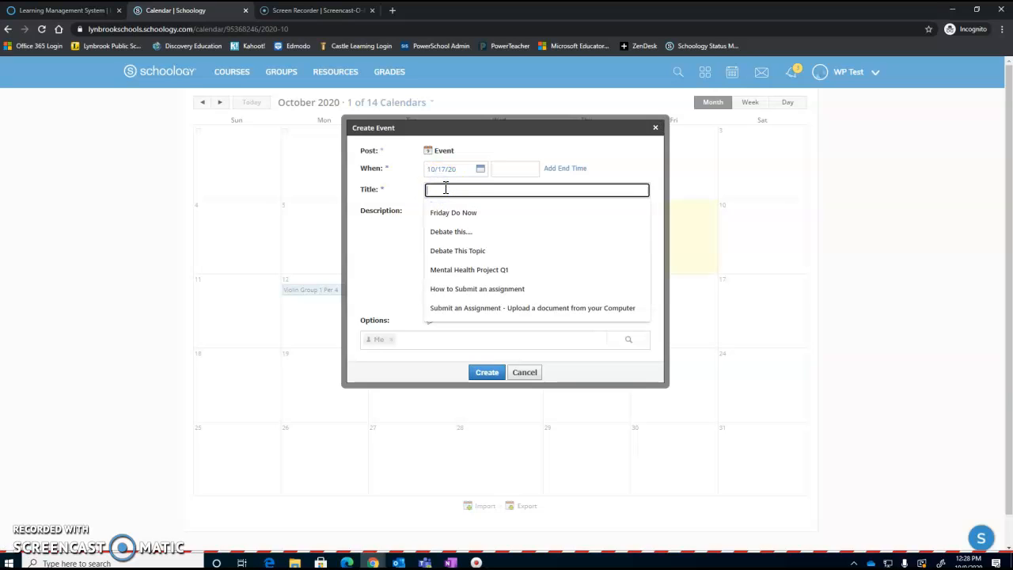
pyautogui.write('Finish art assignment')
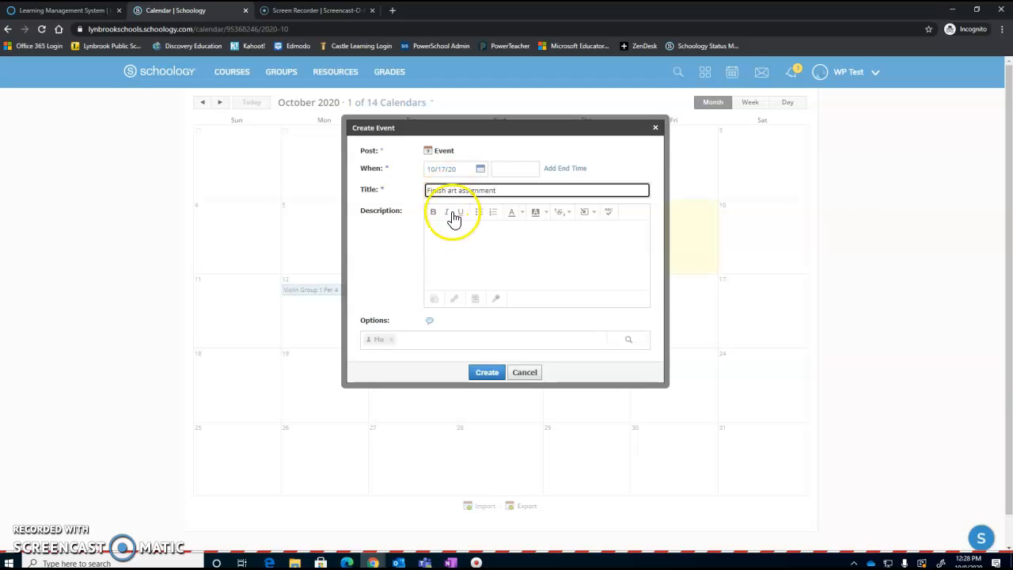
pyautogui.click(450, 228)
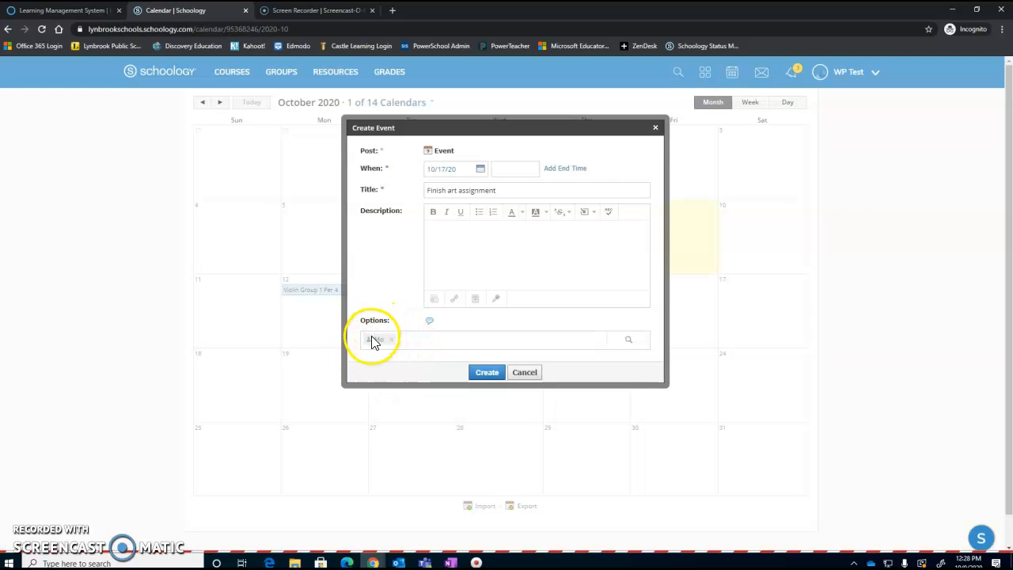
pyautogui.click(486, 374)
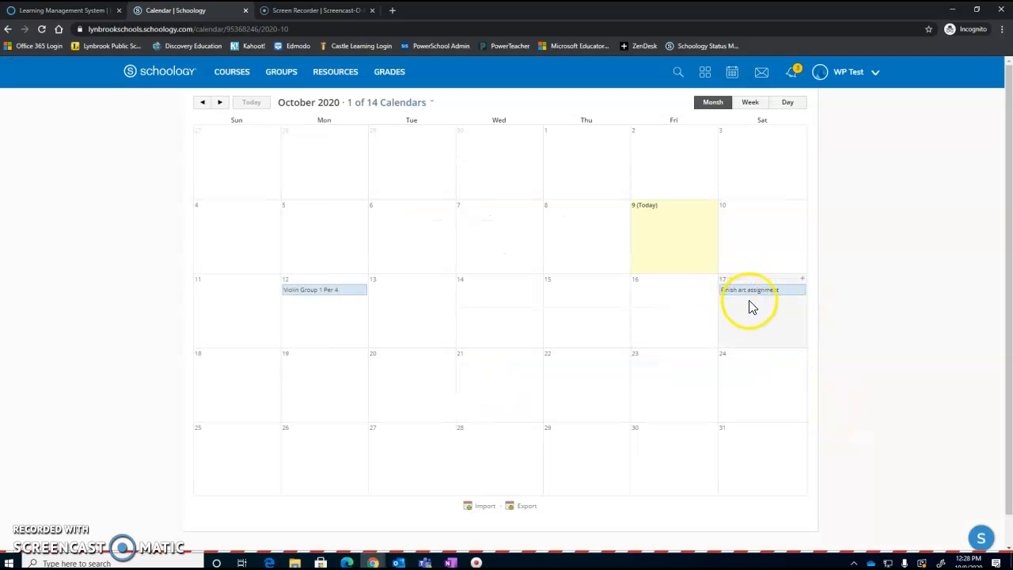
pyautogui.moveTo(749, 293)
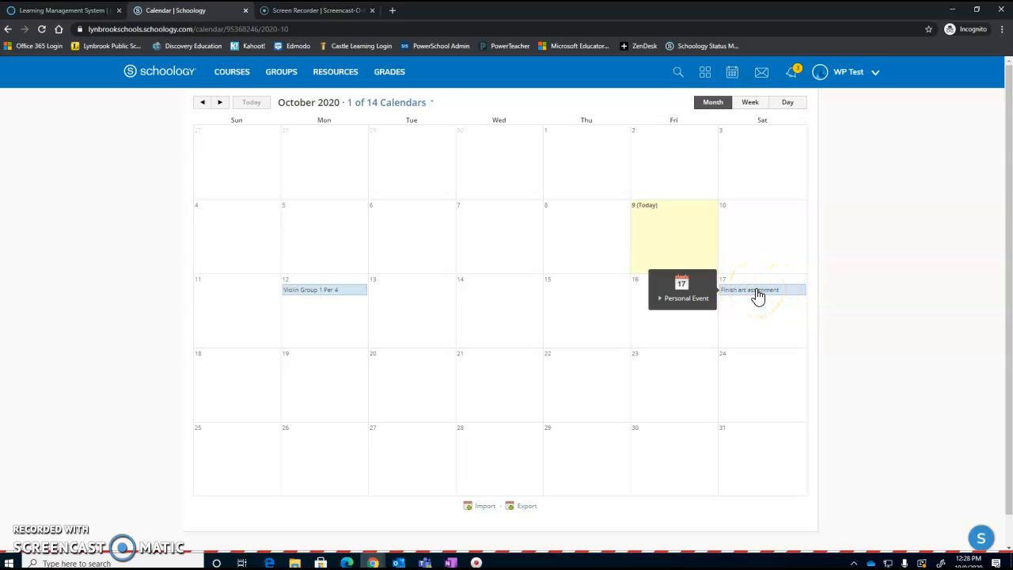
# Step: Show the Studio Art, 4th Grade and English 10 course calendars again alongside the personal calendar
pyautogui.click(434, 102)
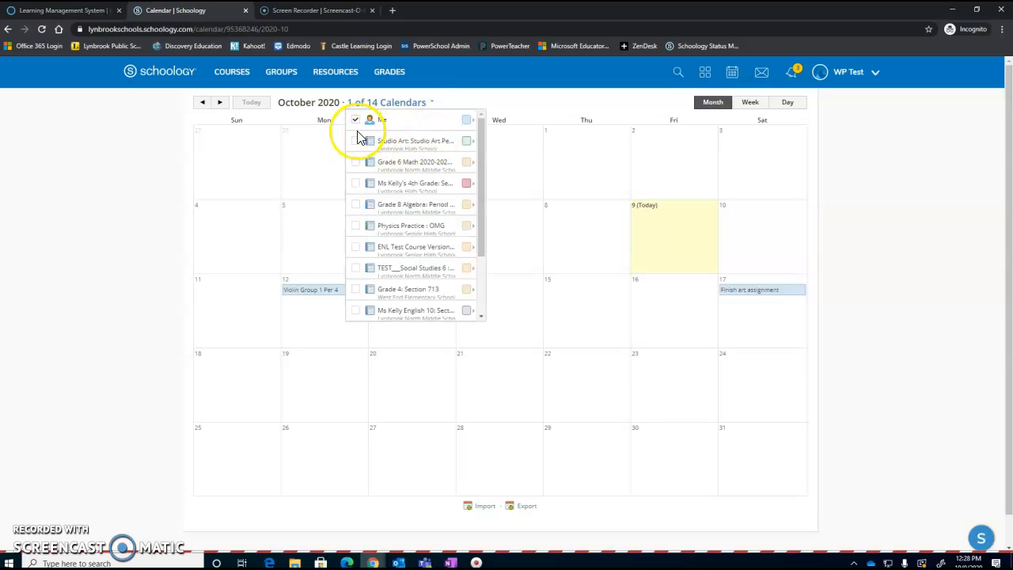
pyautogui.click(357, 141)
pyautogui.click(355, 182)
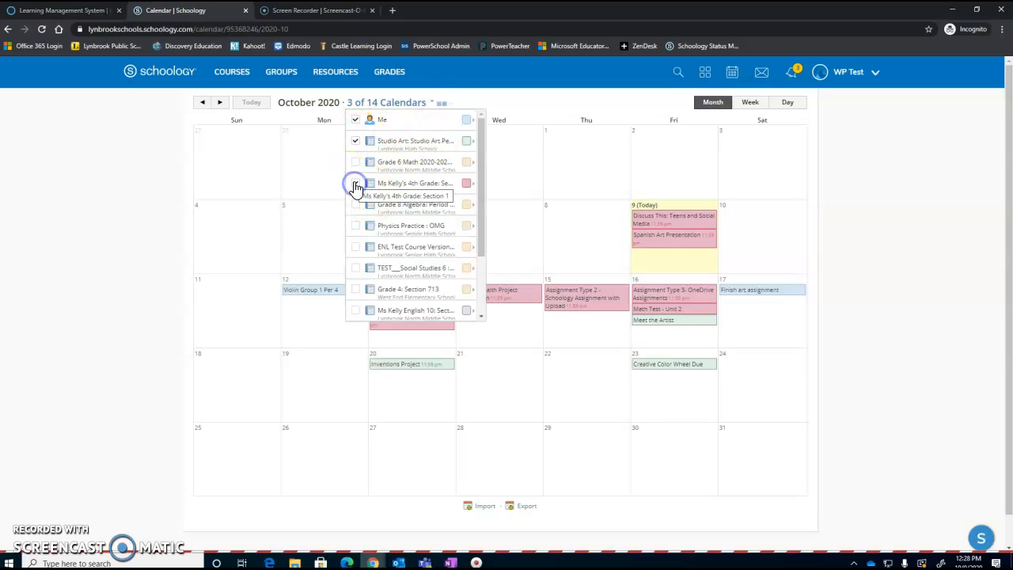
pyautogui.click(356, 310)
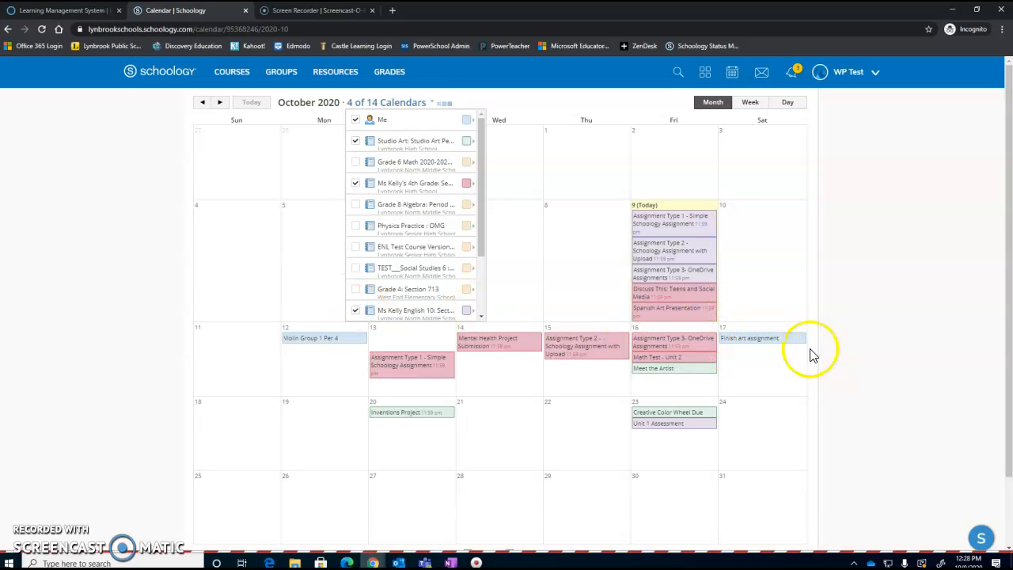
pyautogui.click(848, 355)
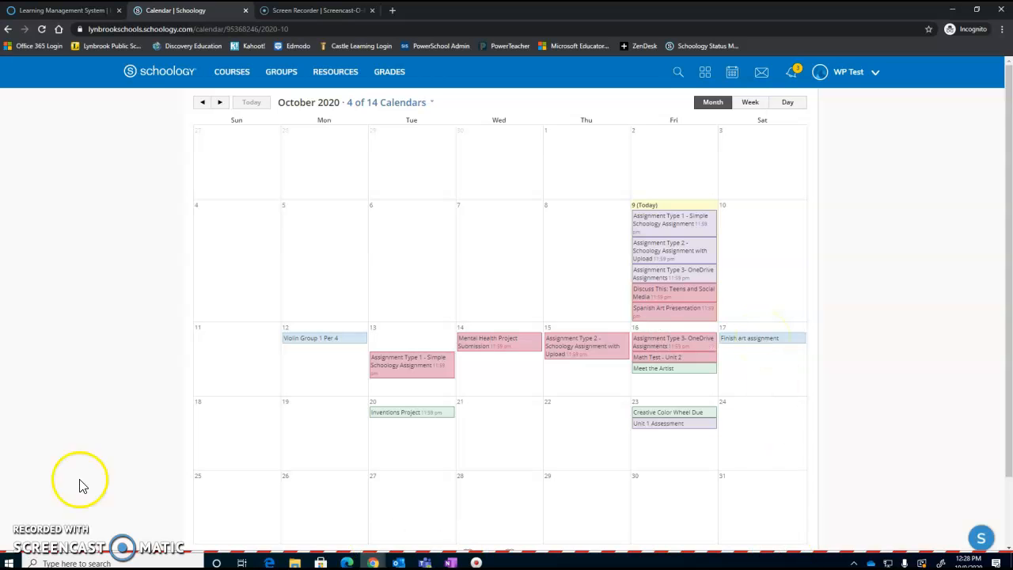
pyautogui.click(22, 548)
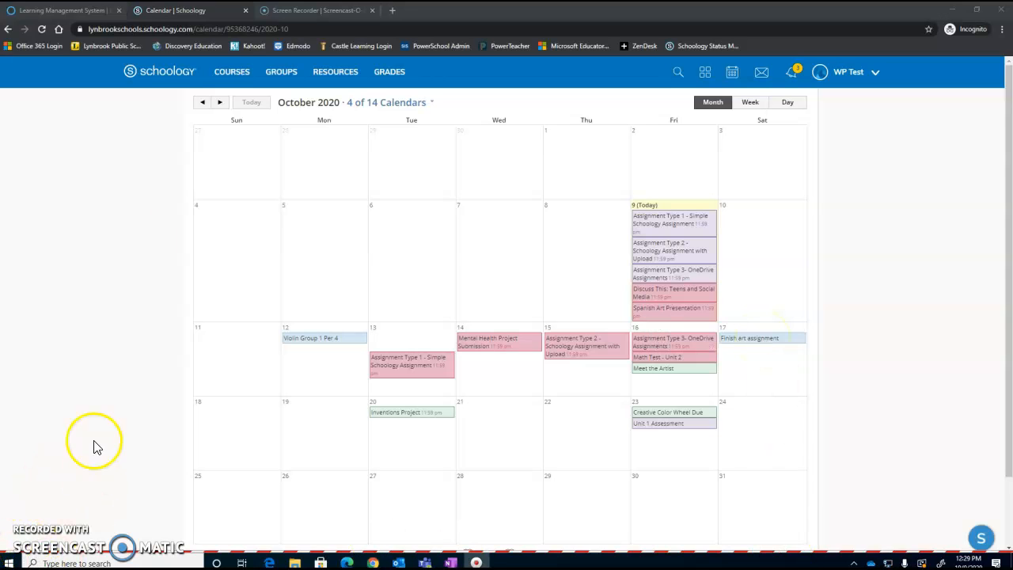
# Step: Open the English 10: Section 1 course and bring up its own course calendar
pyautogui.click(232, 72)
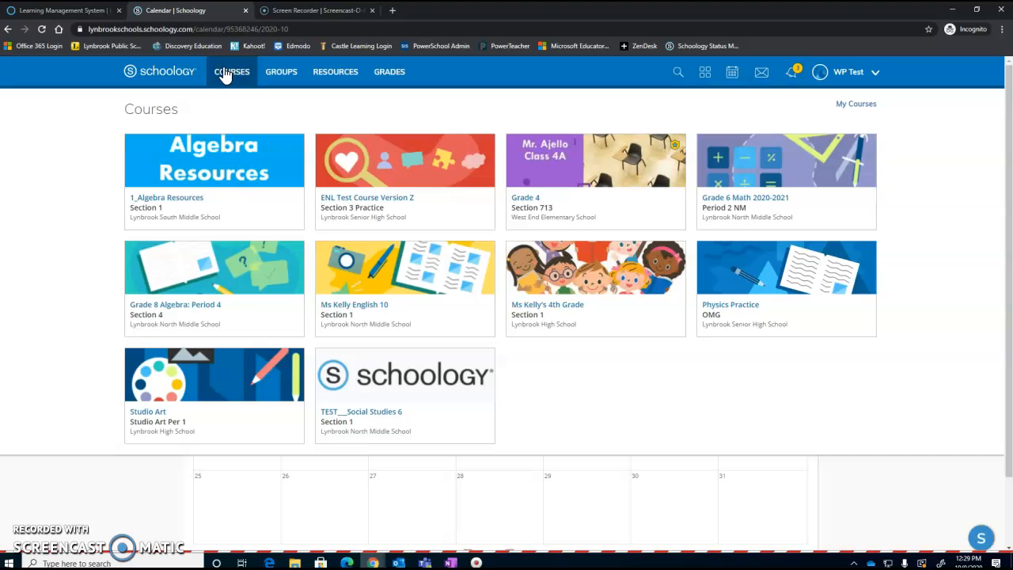
pyautogui.click(393, 316)
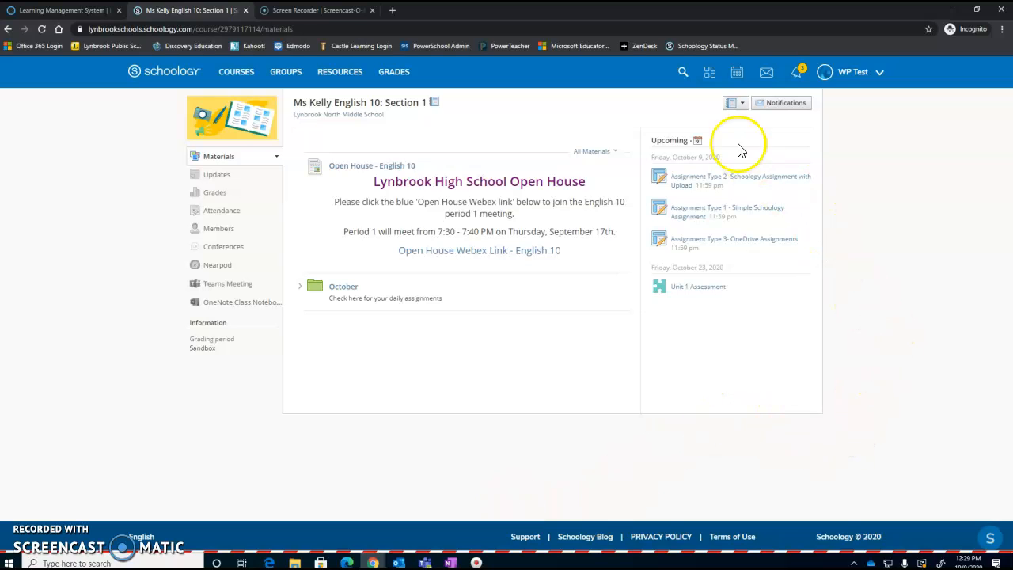
pyautogui.click(698, 143)
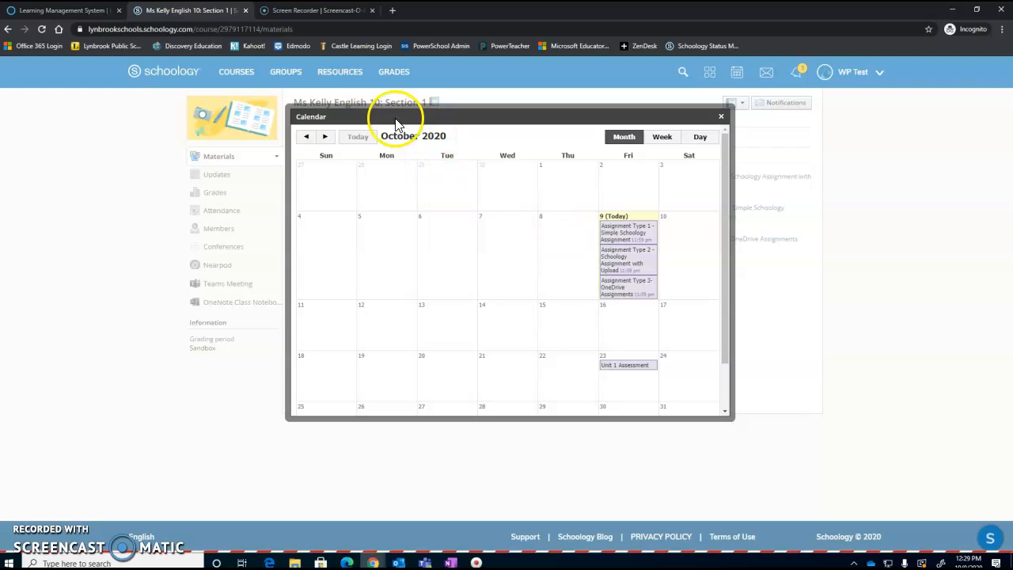
# Step: Preview "Assignment Type 1 - Simple Schoology Assignment" due October 9 in the course calendar and open its full assignment page
pyautogui.click(629, 240)
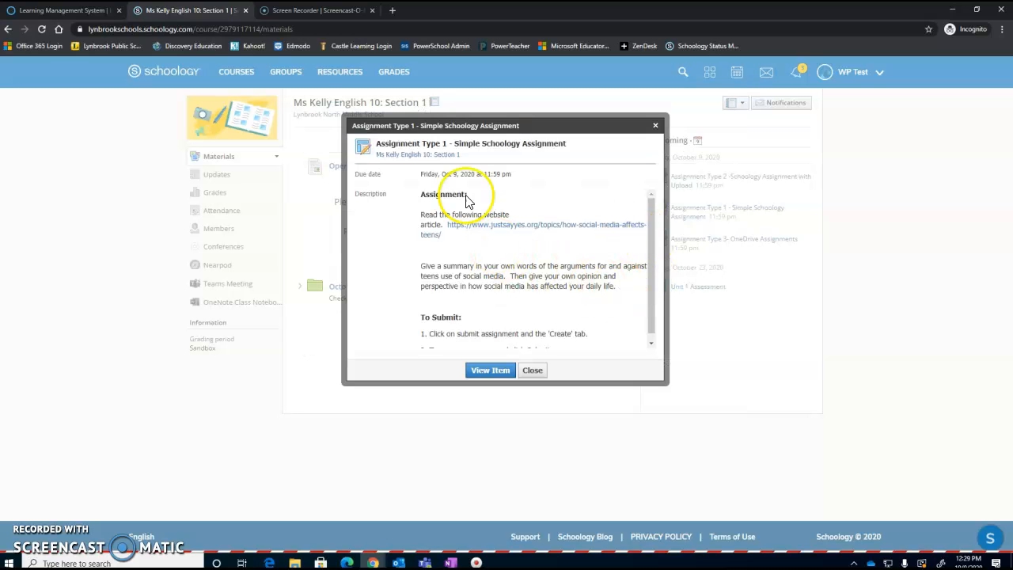
pyautogui.scroll(-1, 445, 213)
pyautogui.click(491, 372)
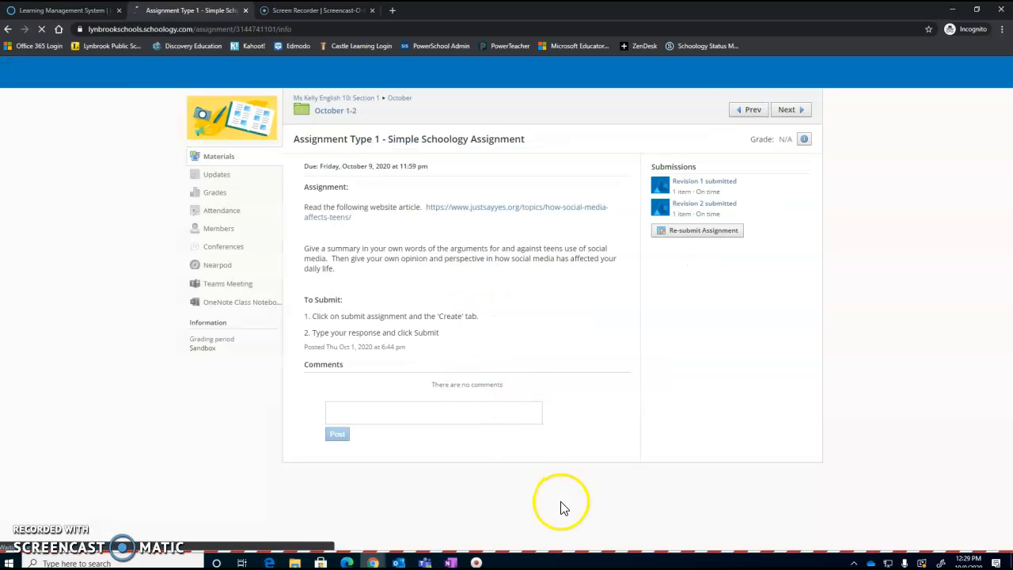